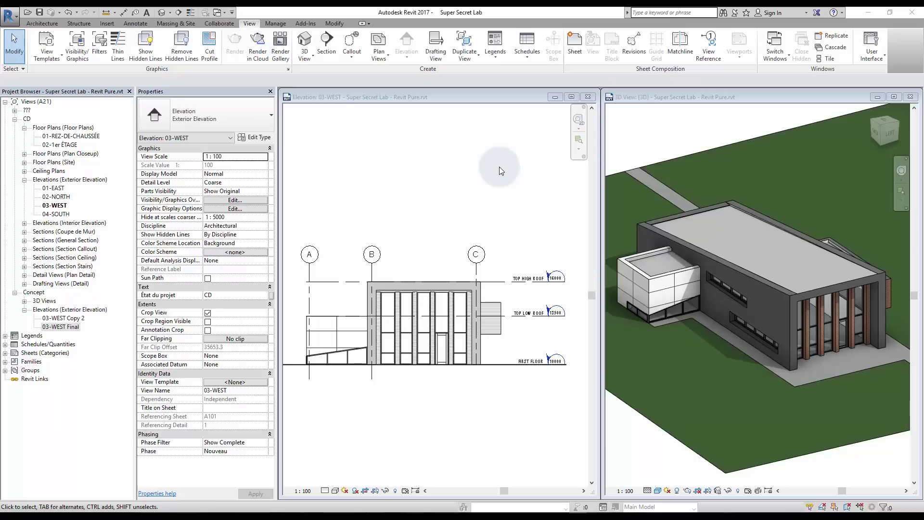
Step: Open the 03-WEST Final elevation from Concept > Elevations in the Project Browser
{"action": "double_click", "coordinate": [73, 327]}
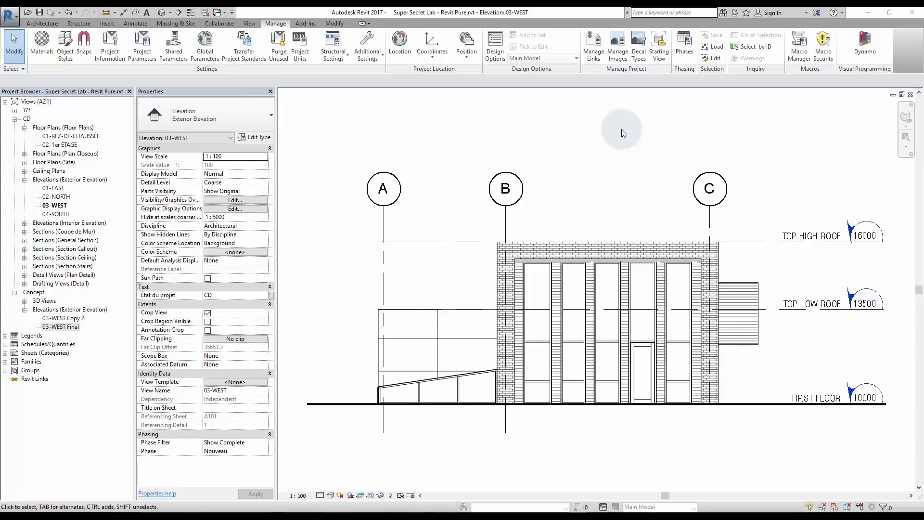
Step: Set the elevation's silhouette edges to the 4 - 0.5 line style in Graphic Display Options
{"action": "left_click", "coordinate": [330, 496]}
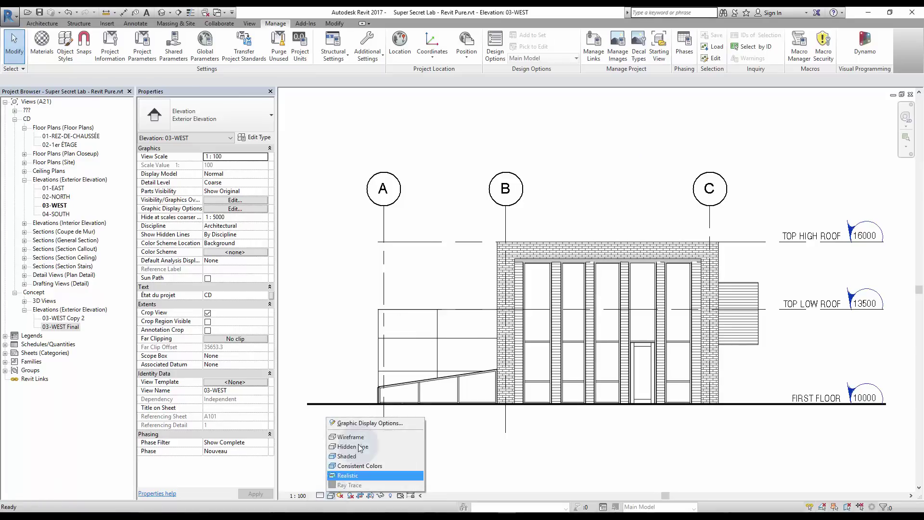
{"action": "left_click", "coordinate": [363, 423]}
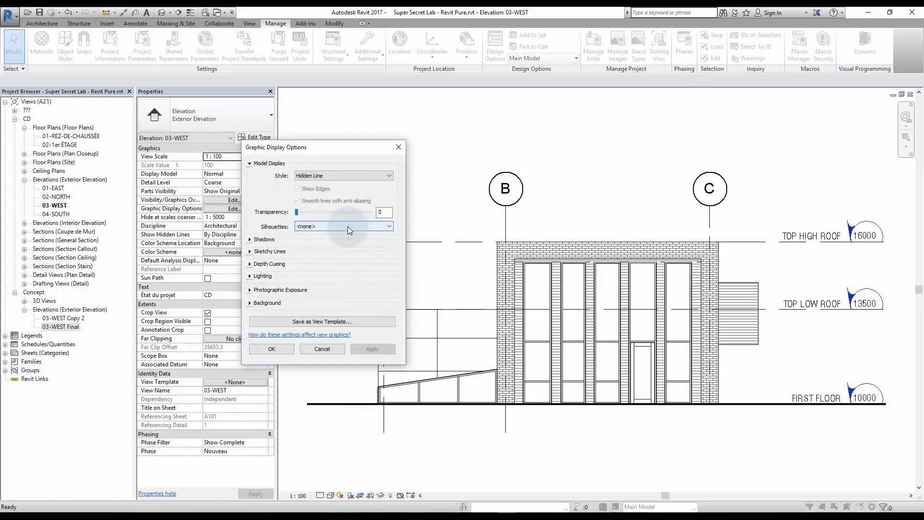
{"action": "left_click", "coordinate": [347, 226]}
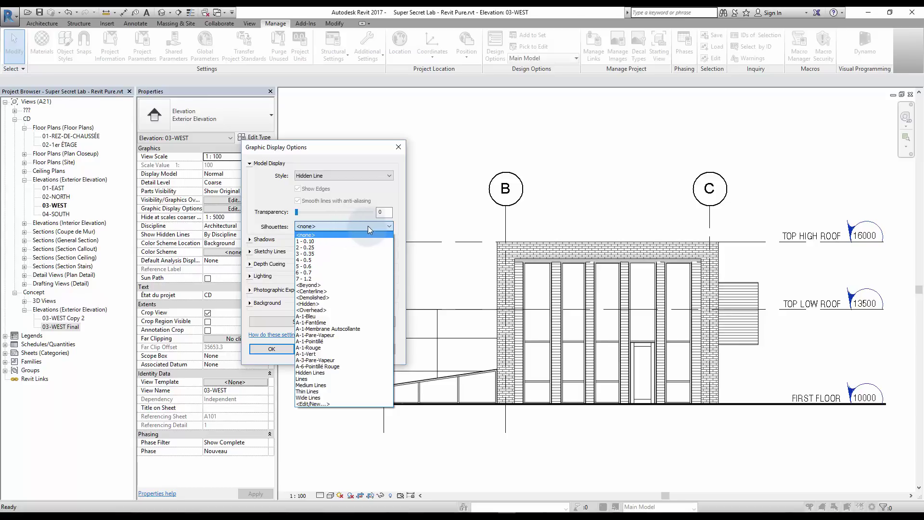
{"action": "left_click", "coordinate": [346, 260]}
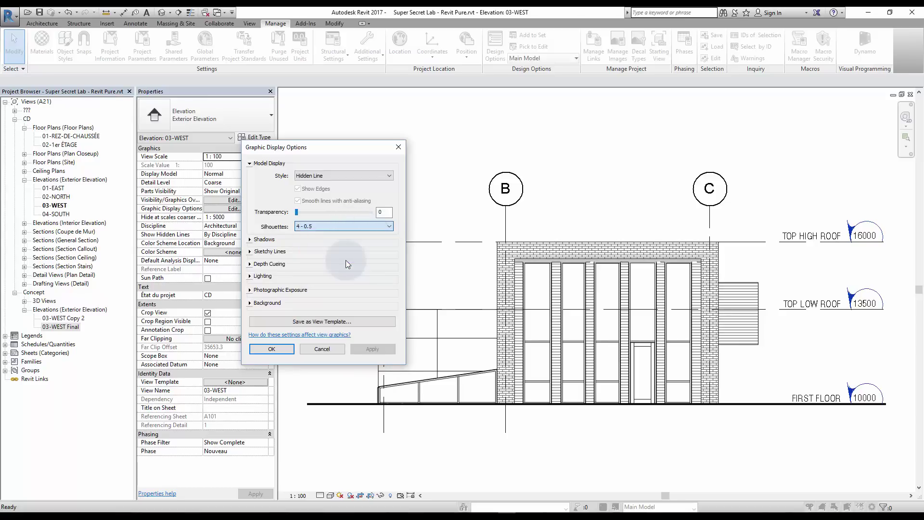
{"action": "left_click", "coordinate": [371, 348]}
{"action": "left_click", "coordinate": [287, 352]}
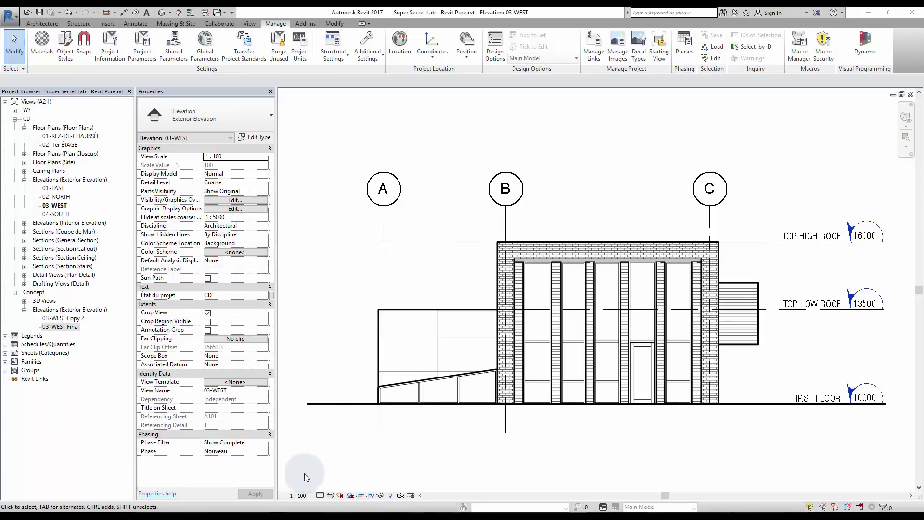
Step: Enable Cast Shadows in the Graphic Display Options shadow settings and apply them
{"action": "left_click", "coordinate": [331, 496]}
{"action": "left_click", "coordinate": [359, 423]}
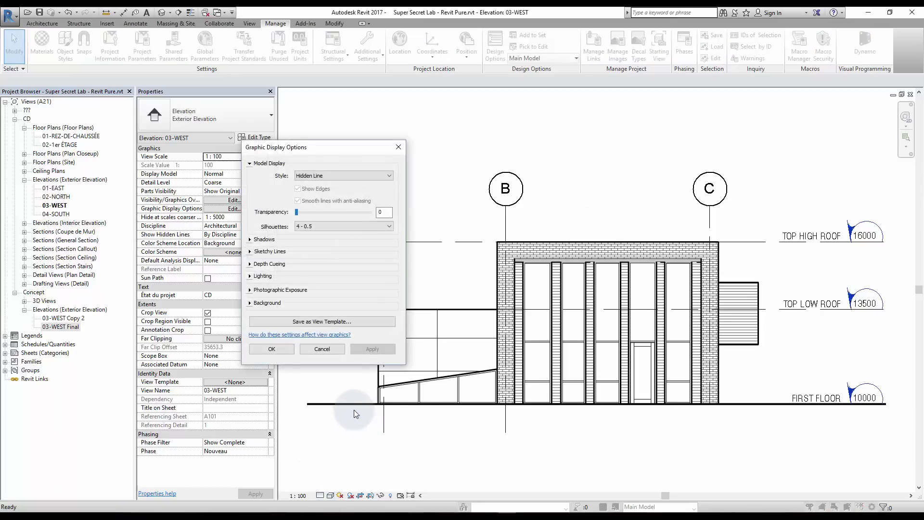
{"action": "left_click", "coordinate": [256, 239]}
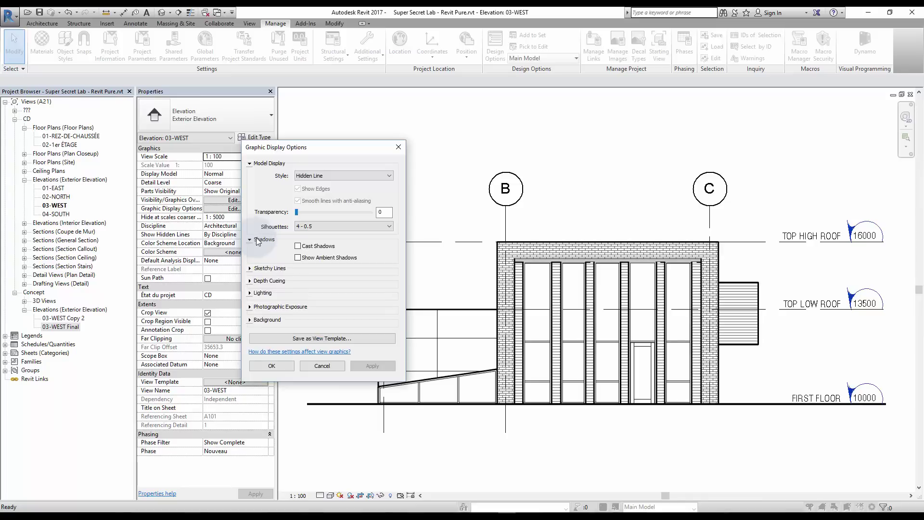
{"action": "left_click", "coordinate": [298, 246]}
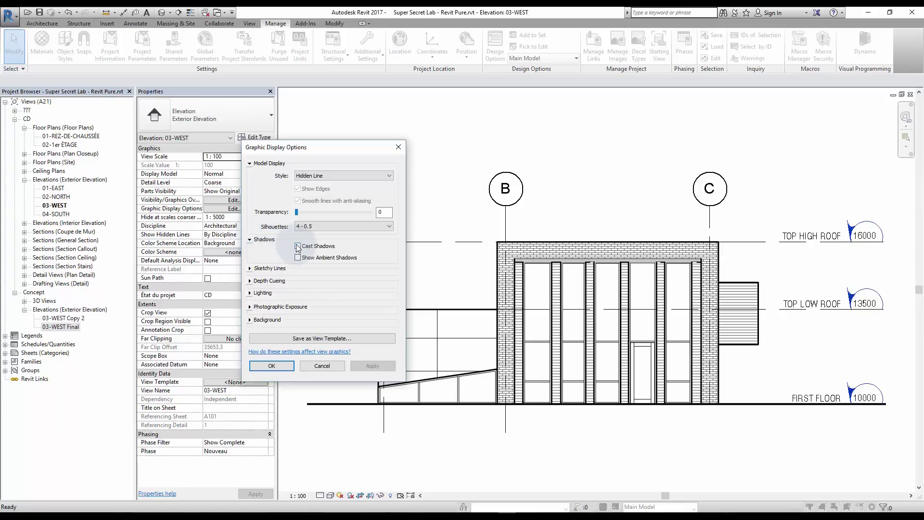
{"action": "left_click", "coordinate": [371, 367]}
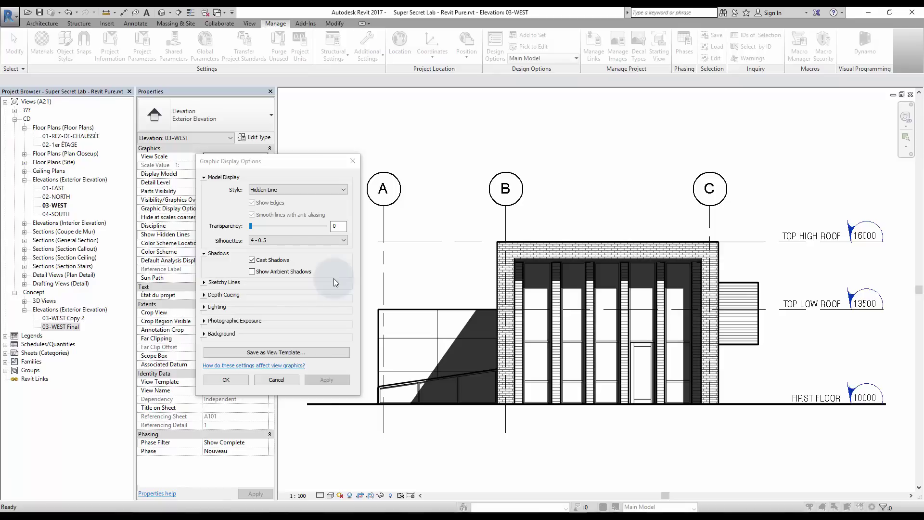
Step: Lower the Lighting shadow intensity from 80 to 15 and apply it
{"action": "left_click", "coordinate": [215, 306]}
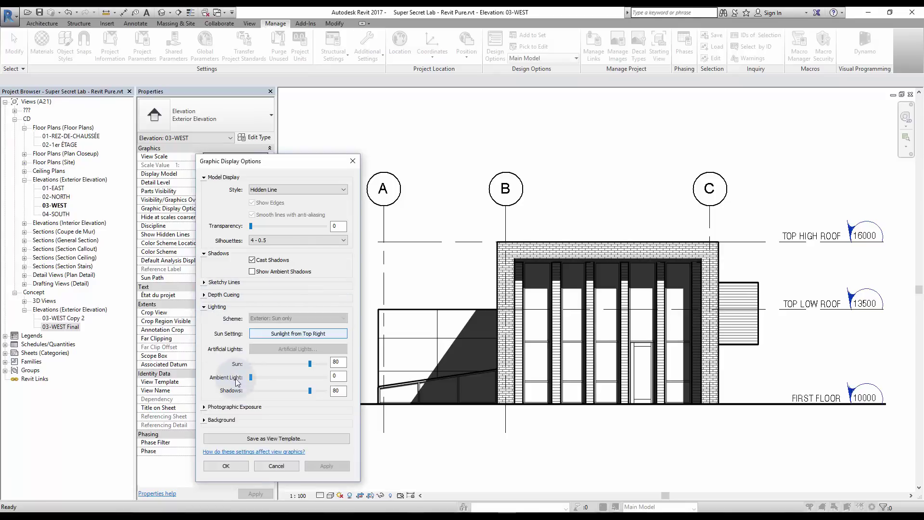
{"action": "double_click", "coordinate": [343, 394]}
{"action": "type", "text": "15"}
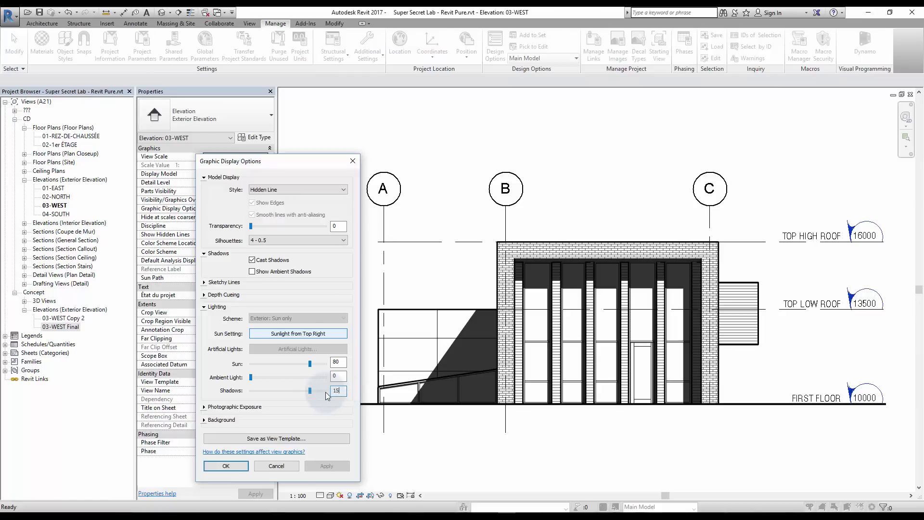
{"action": "left_click", "coordinate": [337, 376]}
{"action": "left_click", "coordinate": [336, 465]}
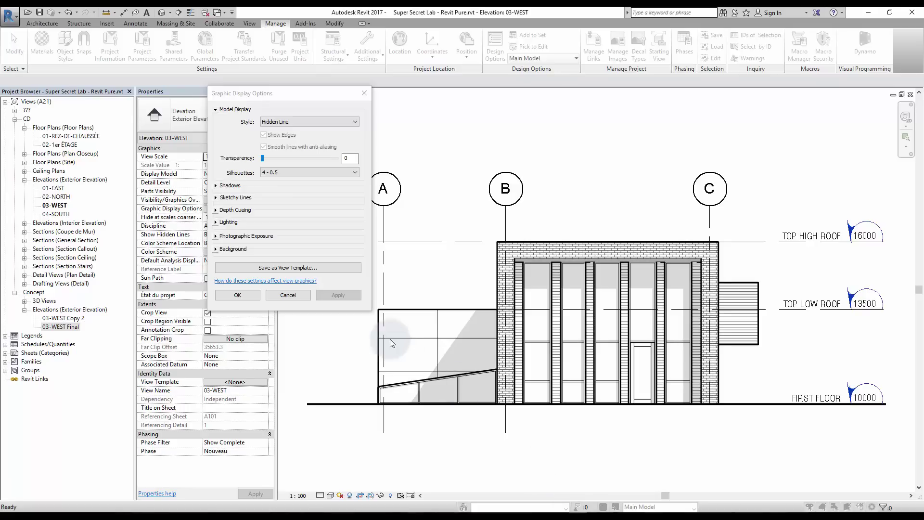
Step: Turn on Show Depth cueing with far fade location 71 and fade limit 24
{"action": "left_click", "coordinate": [216, 210]}
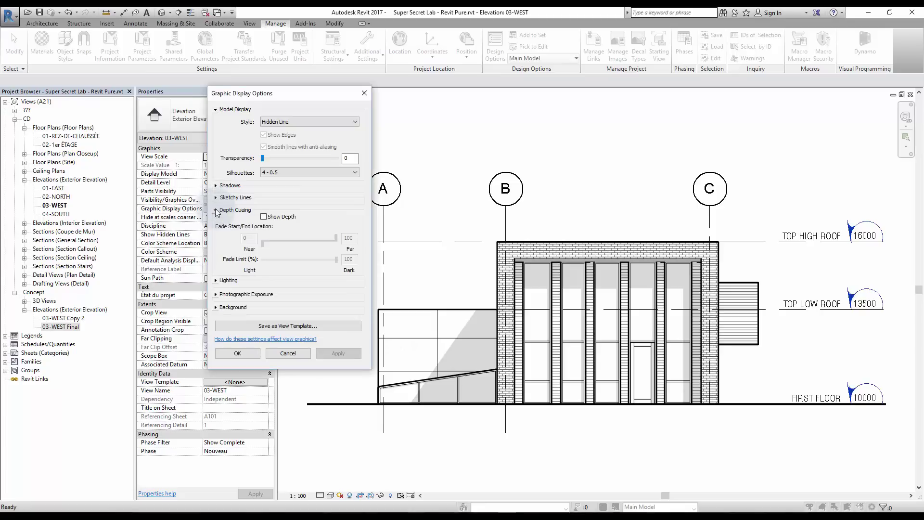
{"action": "left_click", "coordinate": [264, 217]}
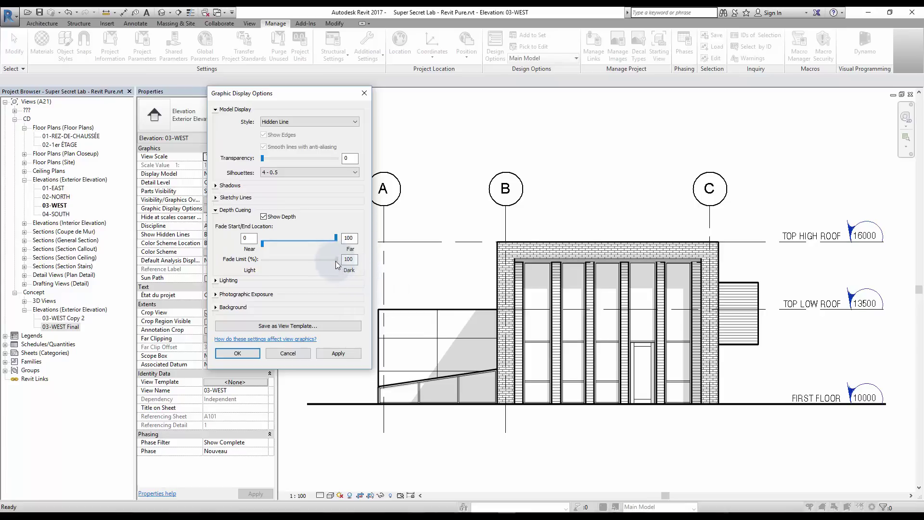
{"action": "left_click_drag", "start_coordinate": [335, 237], "coordinate": [287, 269]}
{"action": "left_click", "coordinate": [339, 353]}
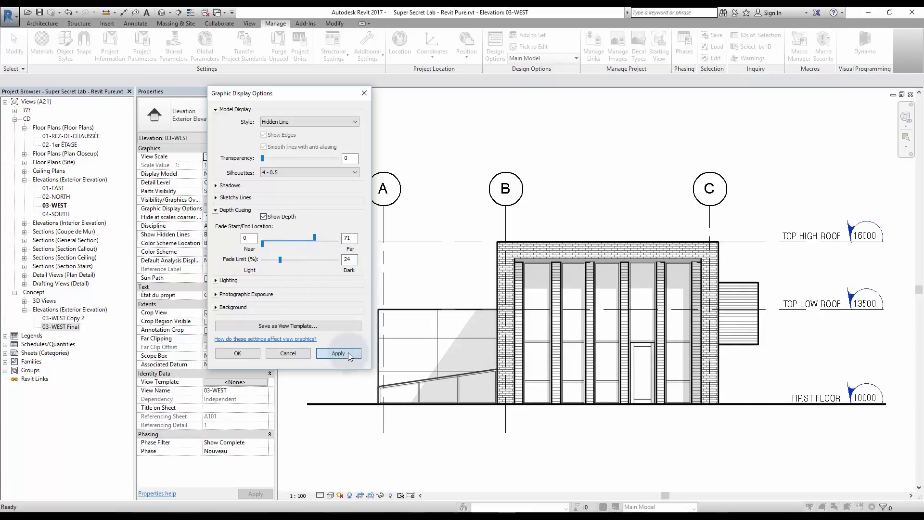
{"action": "left_click", "coordinate": [338, 354]}
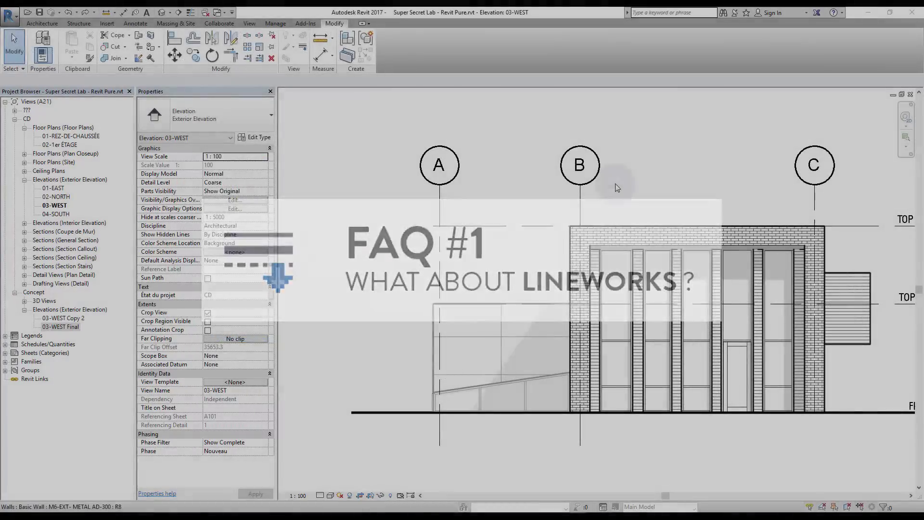
{"action": "left_click", "coordinate": [616, 187]}
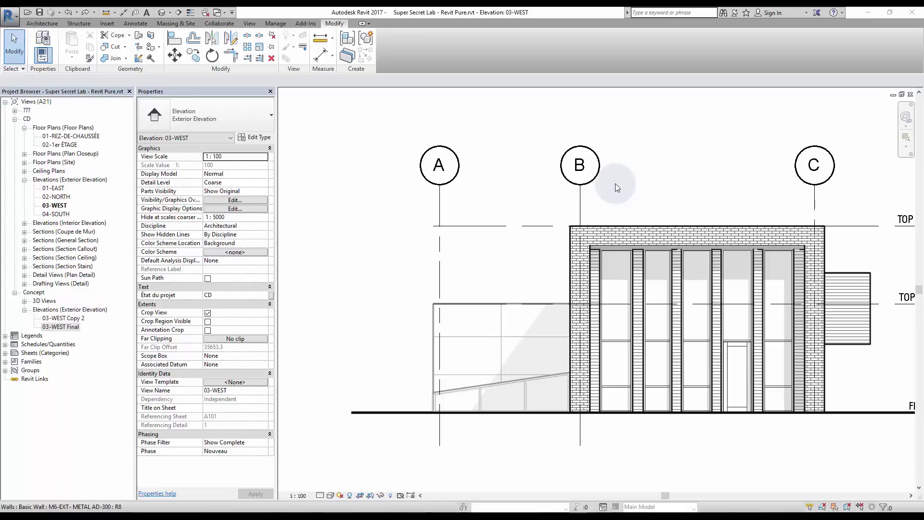
{"action": "left_click", "coordinate": [302, 46]}
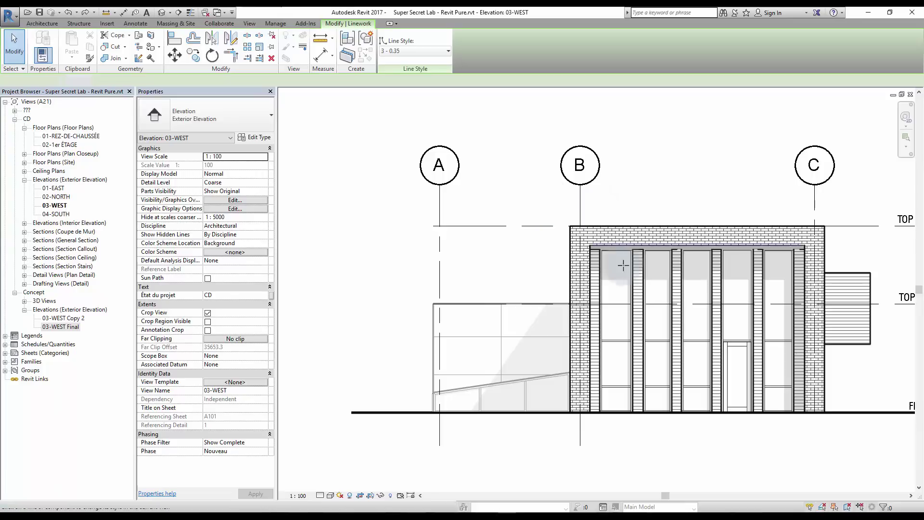
{"action": "left_click", "coordinate": [439, 355]}
{"action": "scroll", "coordinate": [439, 355], "scroll_direction": "up", "scroll_amount": 3}
{"action": "scroll", "coordinate": [636, 354], "scroll_direction": "up", "scroll_amount": 3}
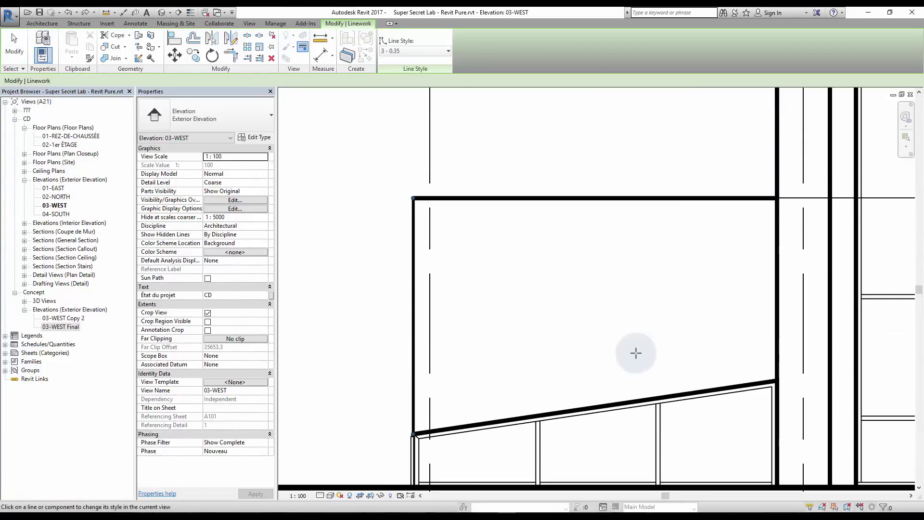
{"action": "key", "text": "Escape"}
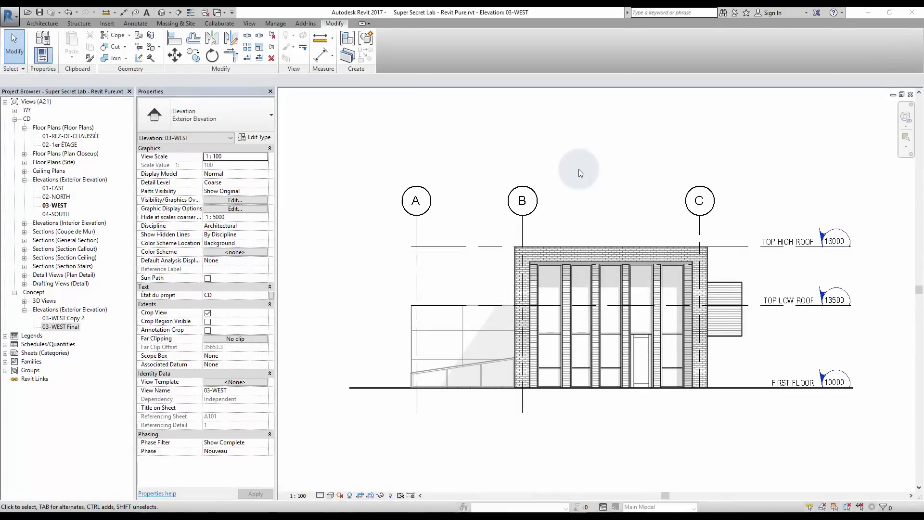
{"action": "left_click", "coordinate": [331, 495]}
{"action": "left_click", "coordinate": [339, 424]}
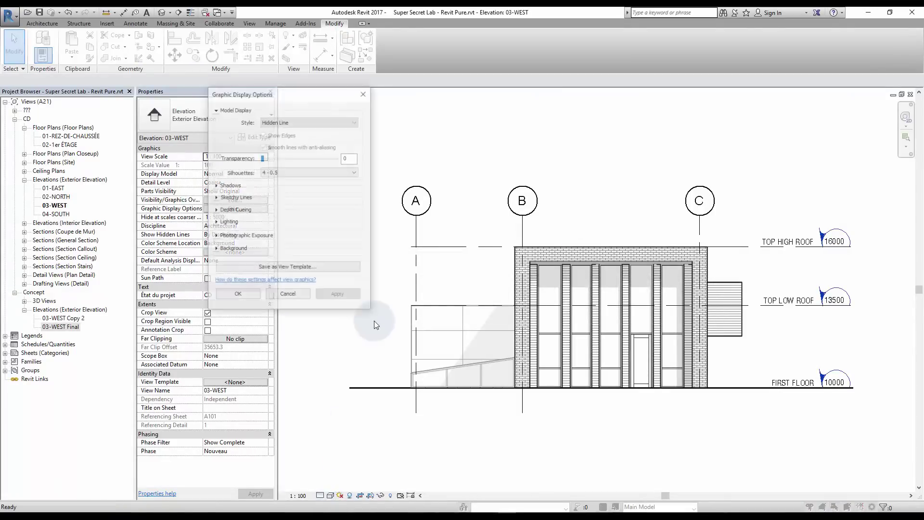
{"action": "left_click", "coordinate": [224, 186]}
{"action": "left_click", "coordinate": [264, 204]}
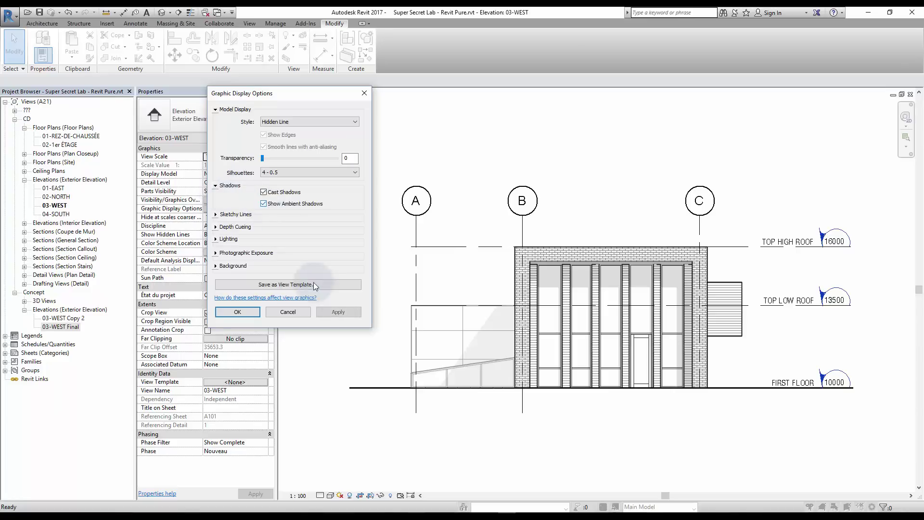
{"action": "left_click", "coordinate": [338, 312]}
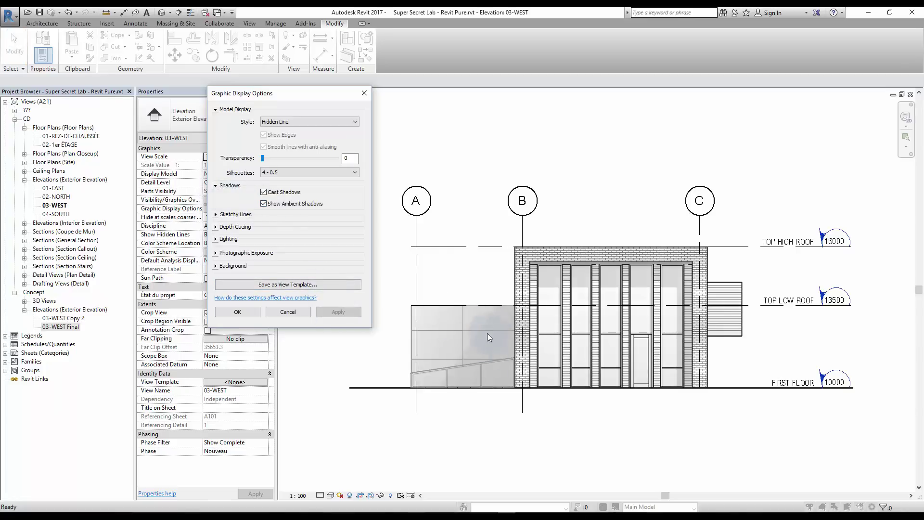
{"action": "left_click", "coordinate": [279, 206]}
{"action": "left_click", "coordinate": [337, 313]}
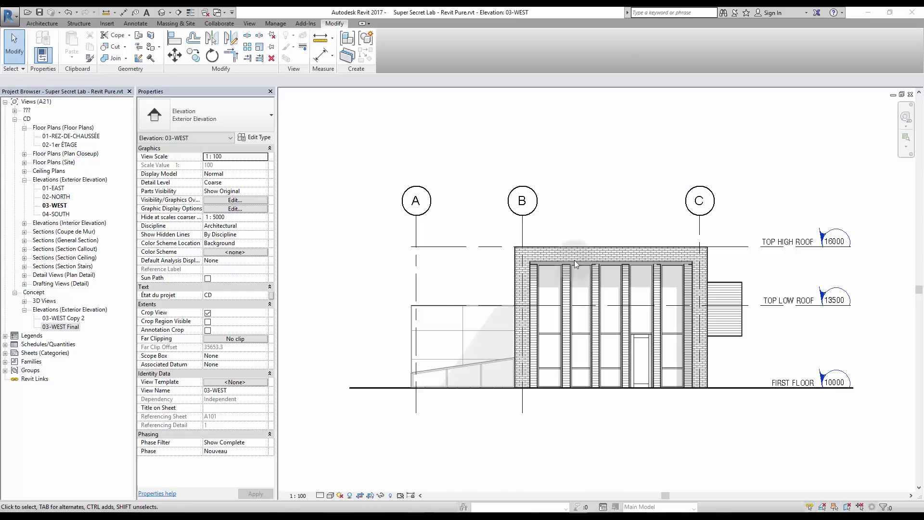
Step: Switch the elevation's visual style to Consistent Colors, then reopen the Visual Style list
{"action": "left_click", "coordinate": [330, 496]}
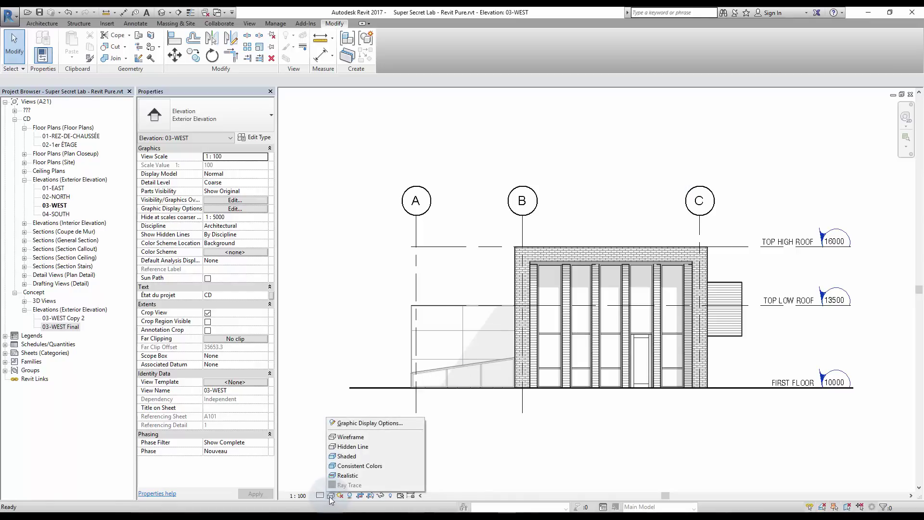
{"action": "left_click", "coordinate": [363, 466]}
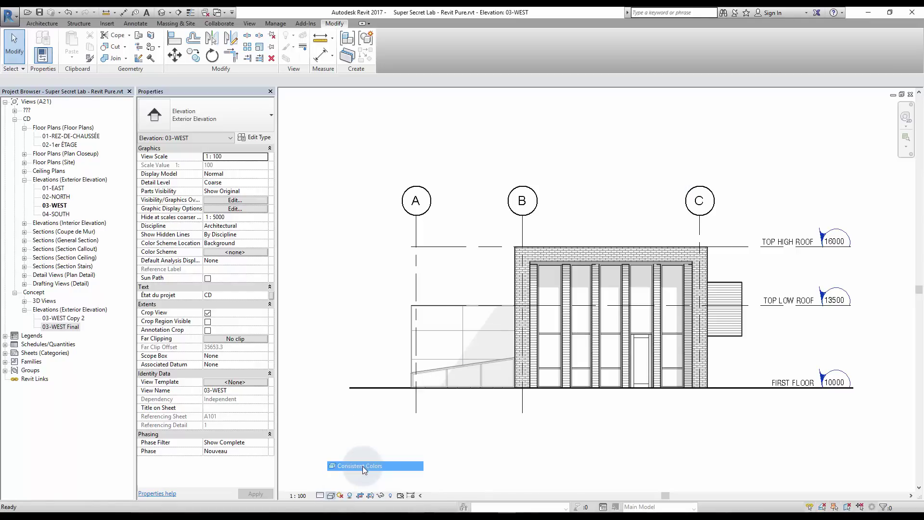
{"action": "left_click", "coordinate": [330, 495]}
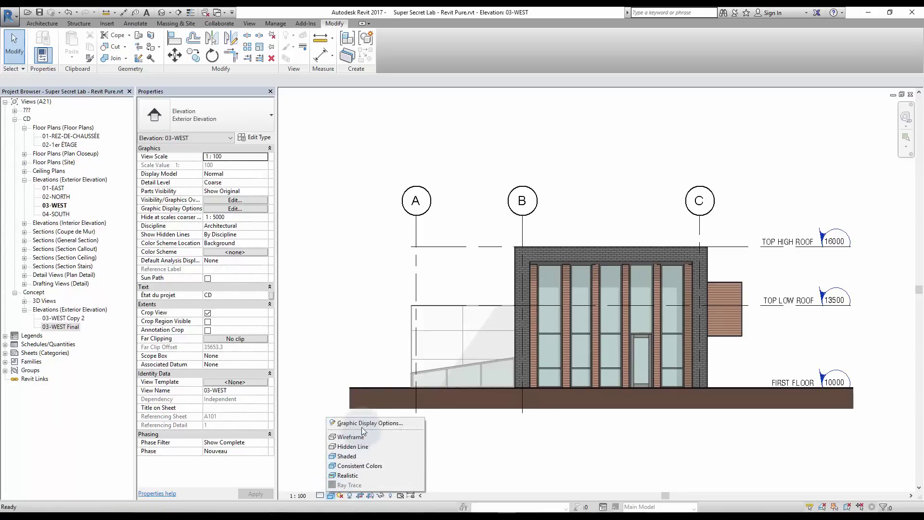